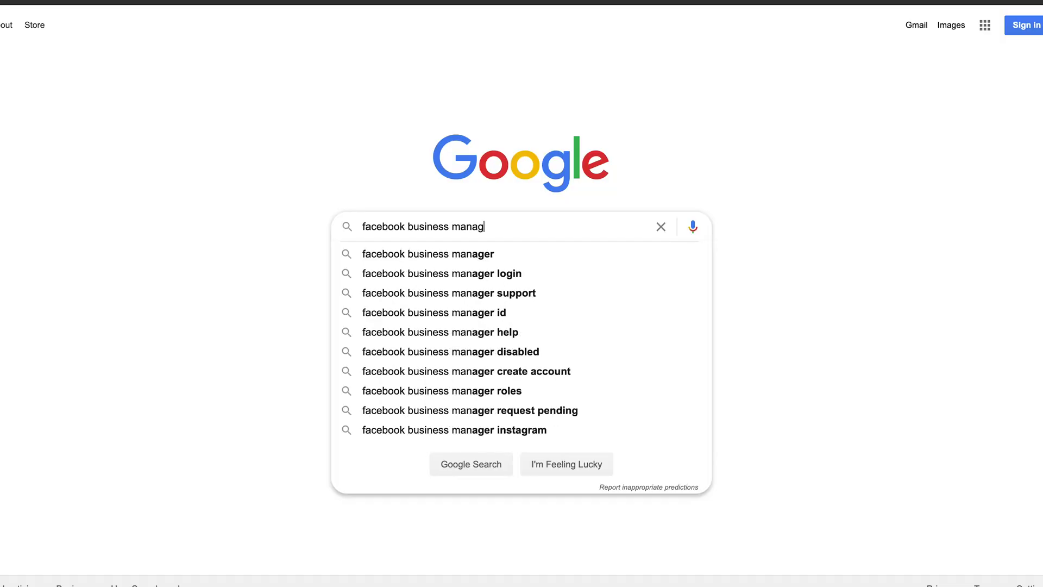
Step: Search Google for 'facebook business manager' and open the Business Manager Overview result
{"action": "type", "text": "er"}
{"action": "key", "text": "Return"}
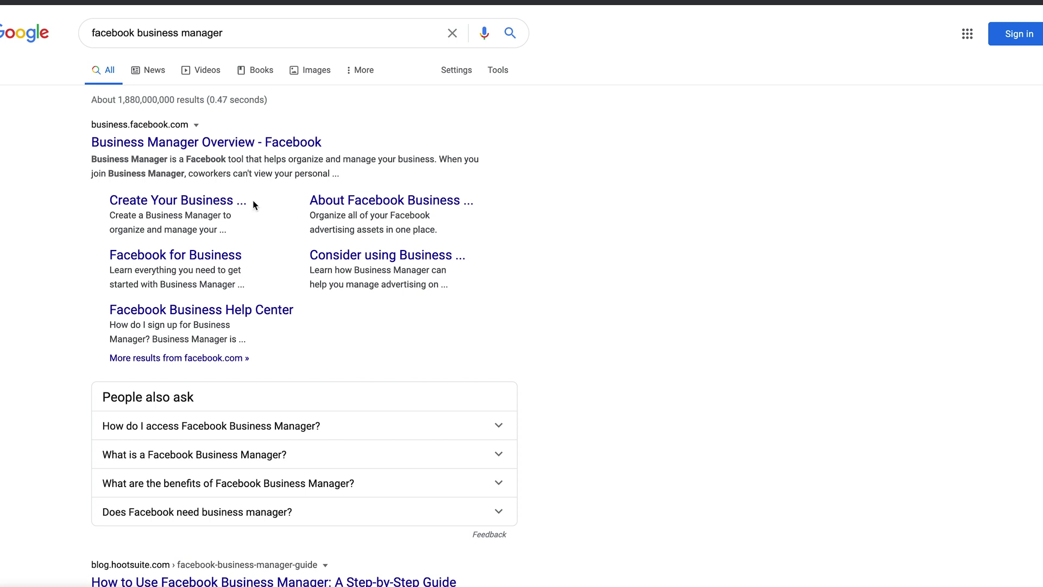
{"action": "left_click", "coordinate": [191, 152]}
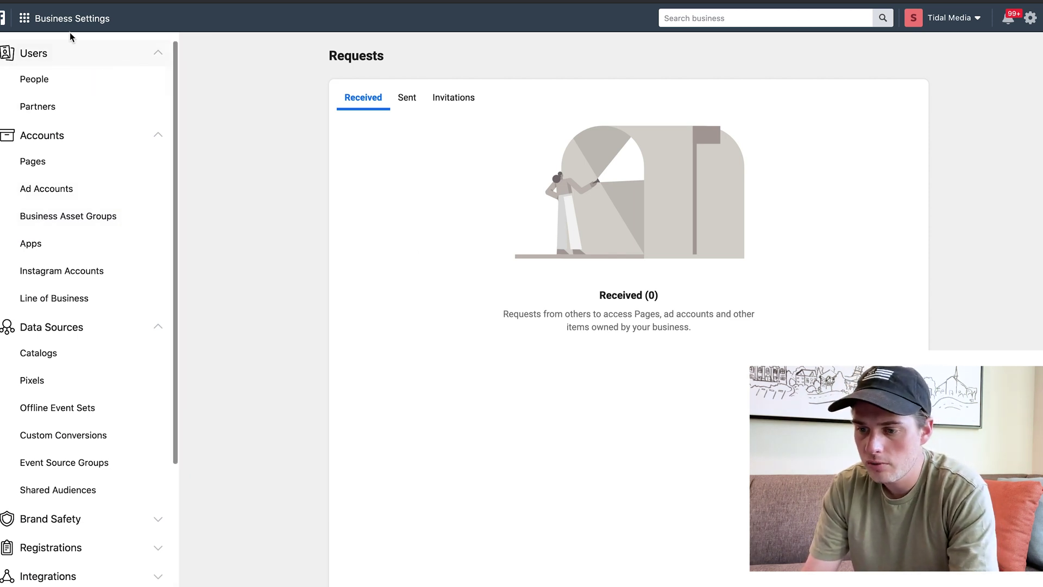
Step: Go to Business Settings from the business tools menu to reach the People page
{"action": "left_click", "coordinate": [31, 22]}
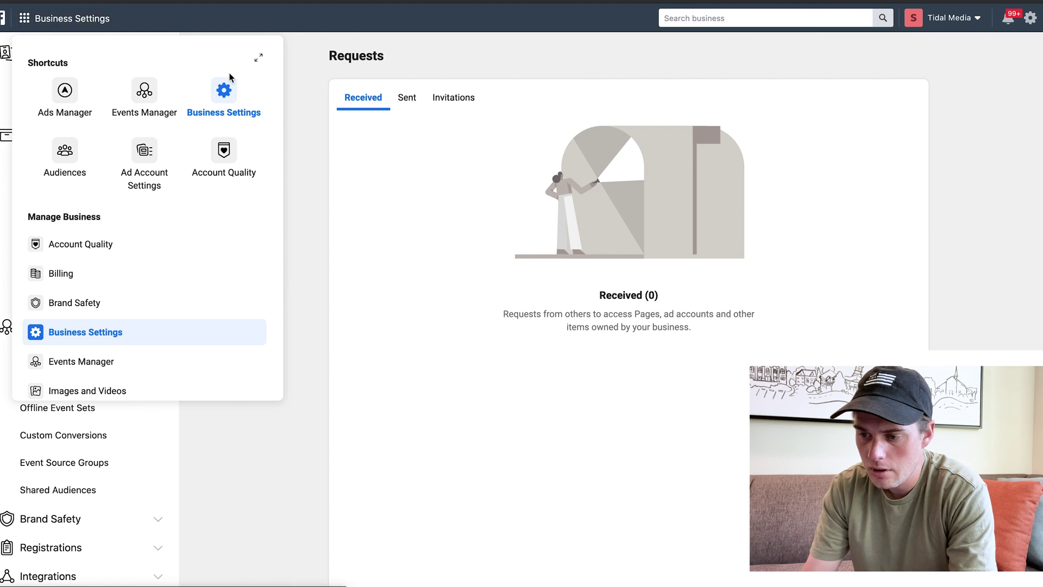
{"action": "left_click", "coordinate": [224, 92]}
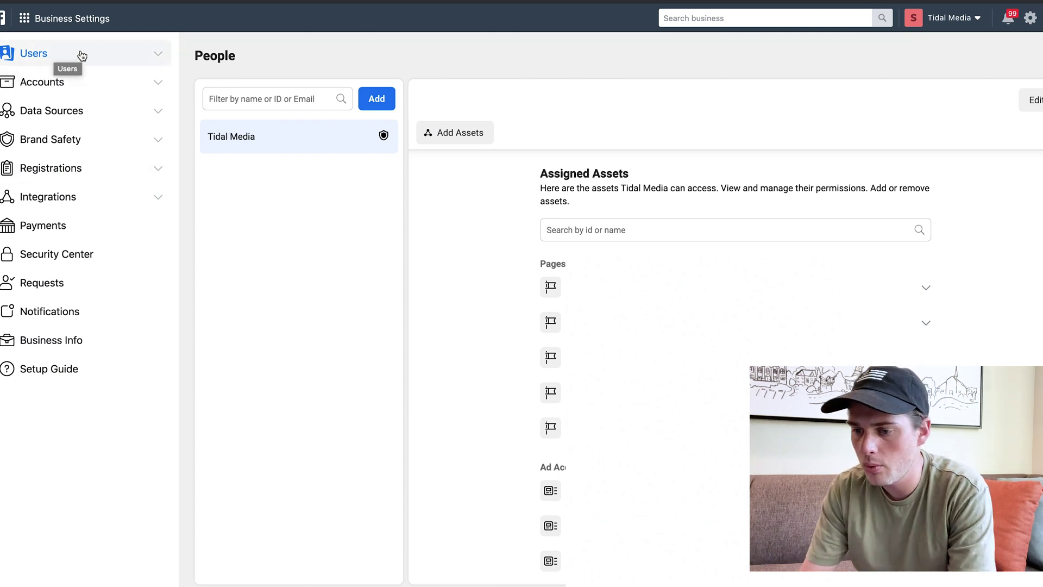
Step: Expand the Users group in the sidebar to list People and Partners
{"action": "left_click", "coordinate": [70, 56]}
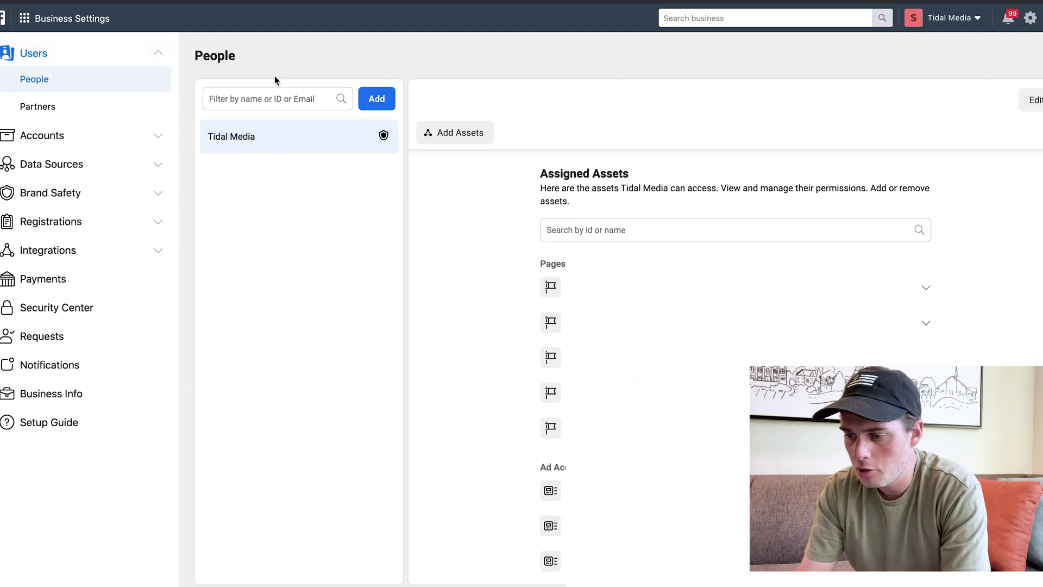
Step: Start inviting a new person, enter their email, review the Admin access role, and reveal advanced options
{"action": "left_click", "coordinate": [378, 103]}
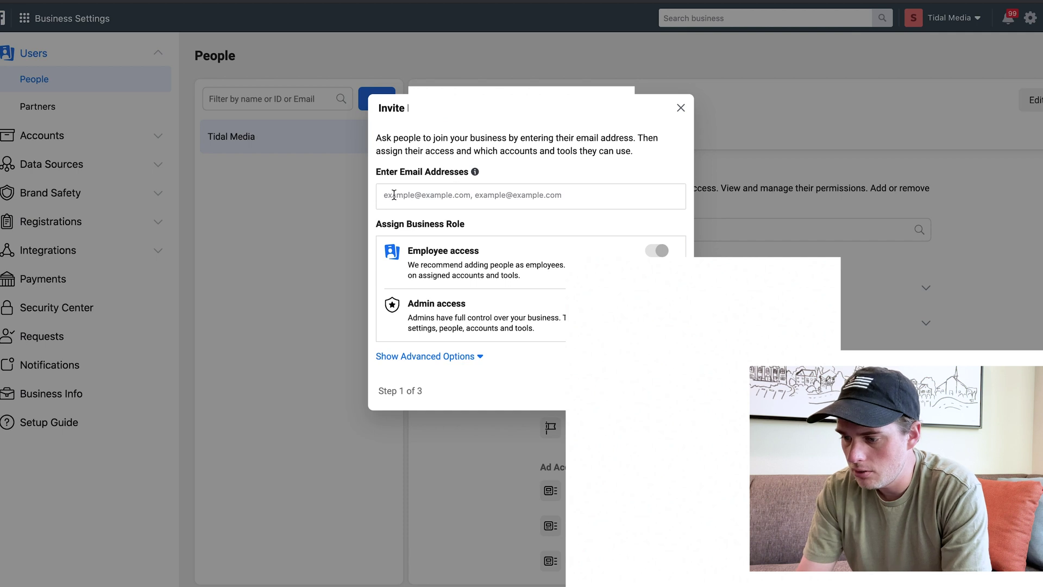
{"action": "left_click", "coordinate": [393, 196]}
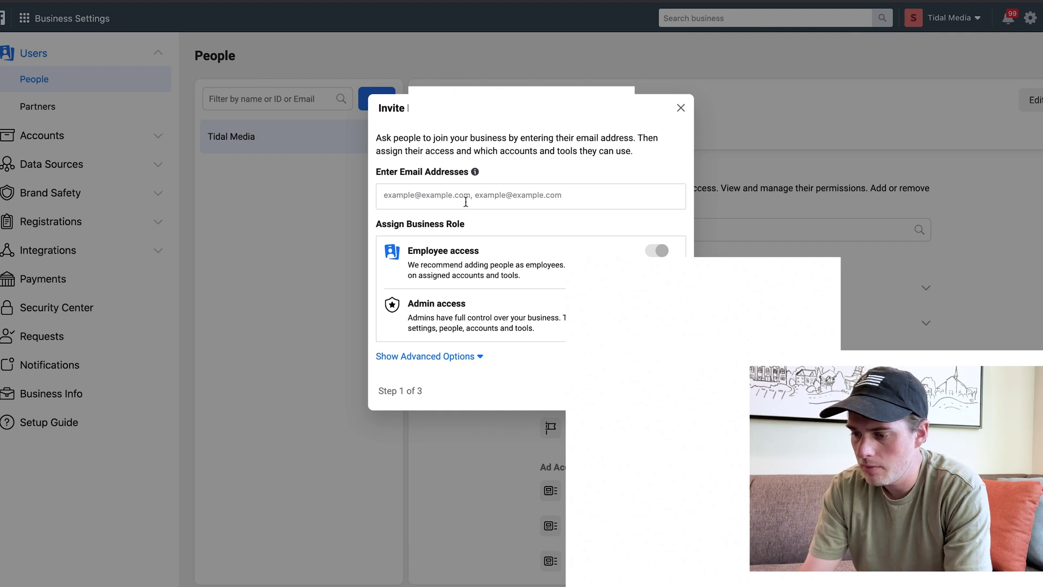
{"action": "left_click_drag", "start_coordinate": [401, 223], "coordinate": [456, 223]}
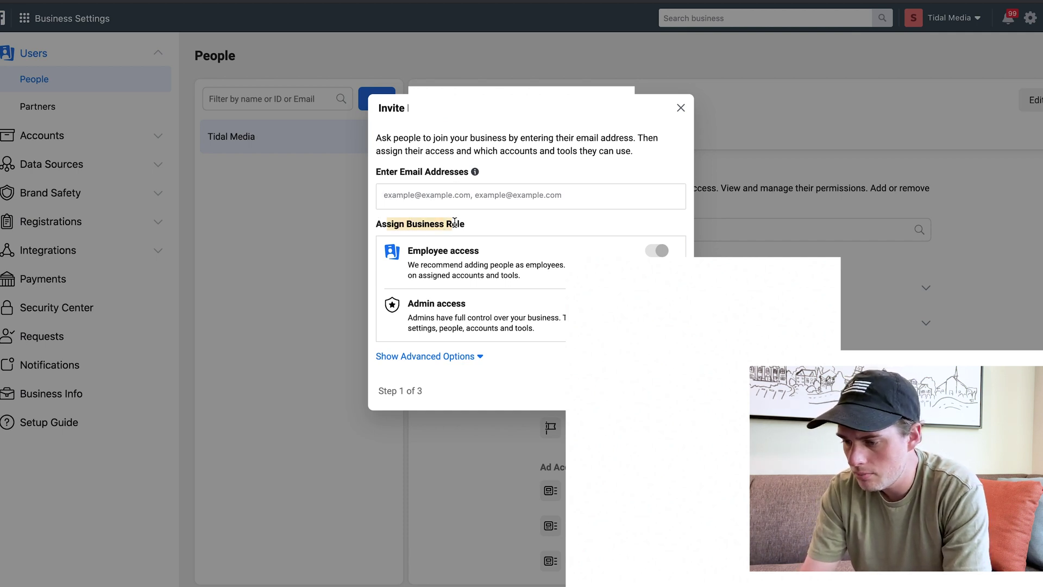
{"action": "left_click", "coordinate": [419, 253]}
{"action": "left_click_drag", "start_coordinate": [410, 303], "coordinate": [466, 306]}
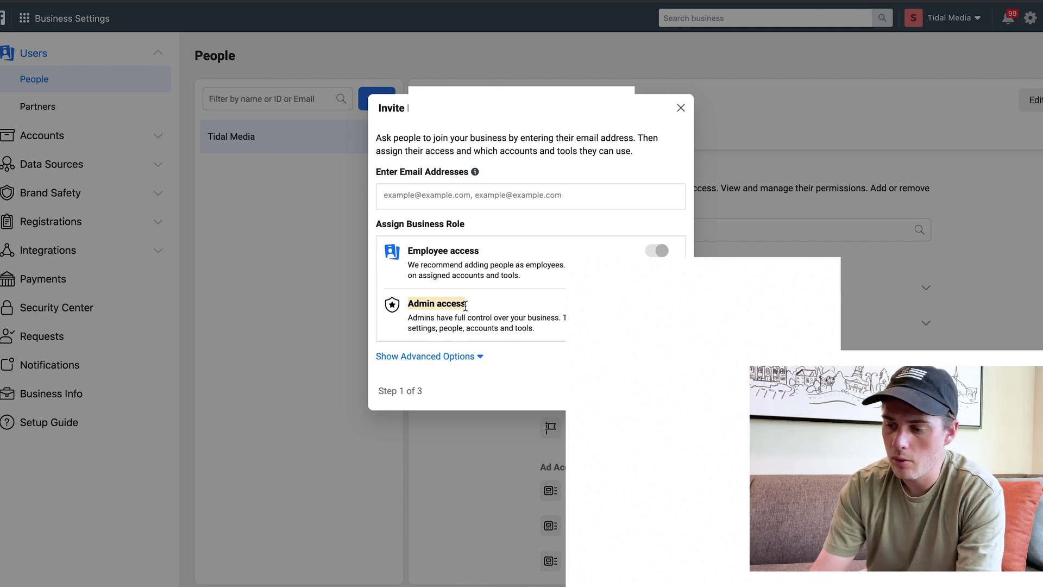
{"action": "left_click", "coordinate": [407, 357]}
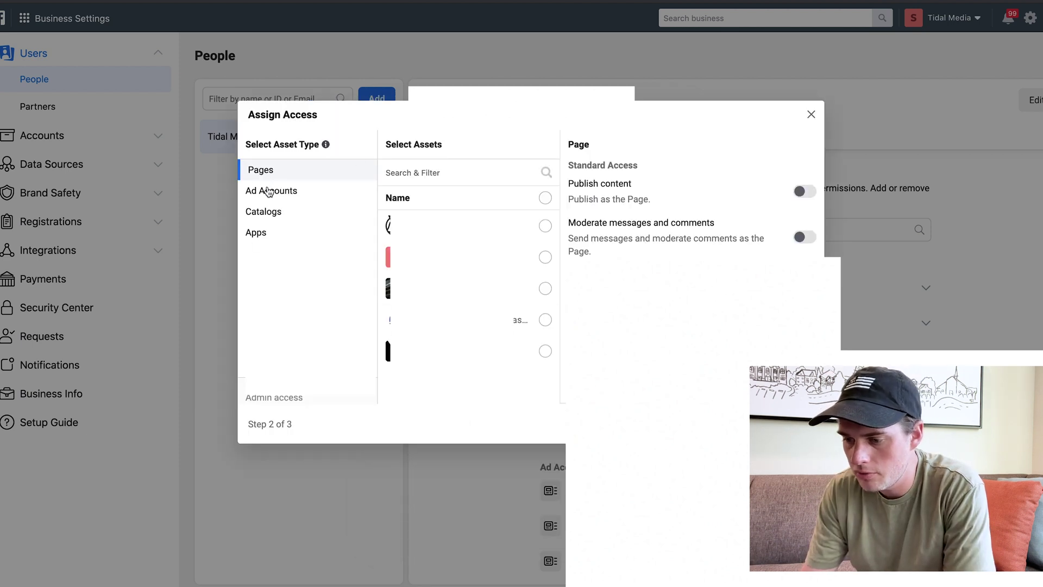
Step: Grant the invitee access to the second Page and the first ad account
{"action": "left_click", "coordinate": [269, 192]}
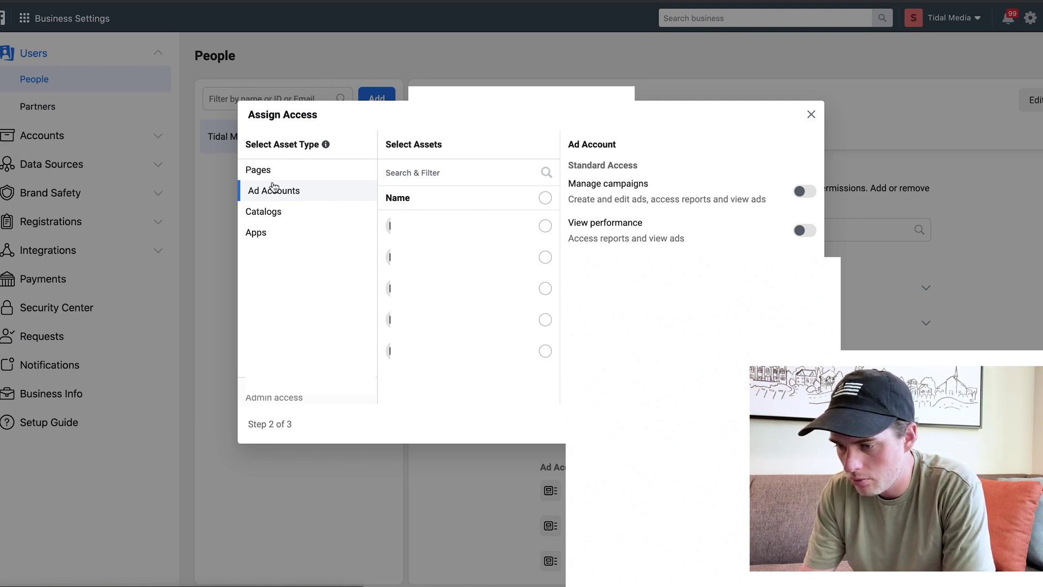
{"action": "left_click", "coordinate": [269, 173]}
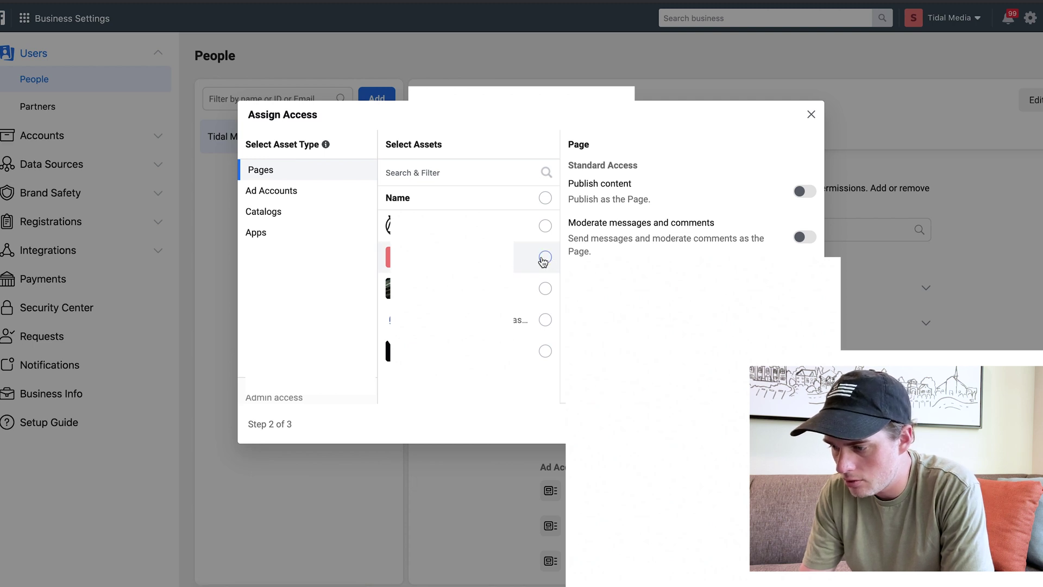
{"action": "left_click", "coordinate": [544, 257]}
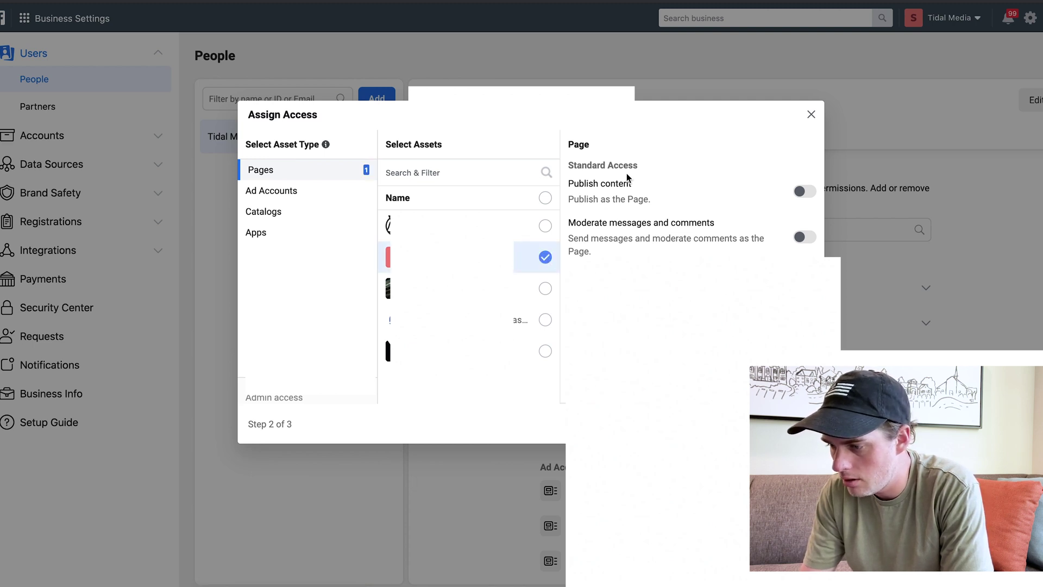
{"action": "scroll", "coordinate": [626, 172], "scroll_direction": "down", "scroll_amount": 1}
{"action": "scroll", "coordinate": [626, 173], "scroll_direction": "down", "scroll_amount": 1}
{"action": "scroll", "coordinate": [626, 173], "scroll_direction": "up", "scroll_amount": 3}
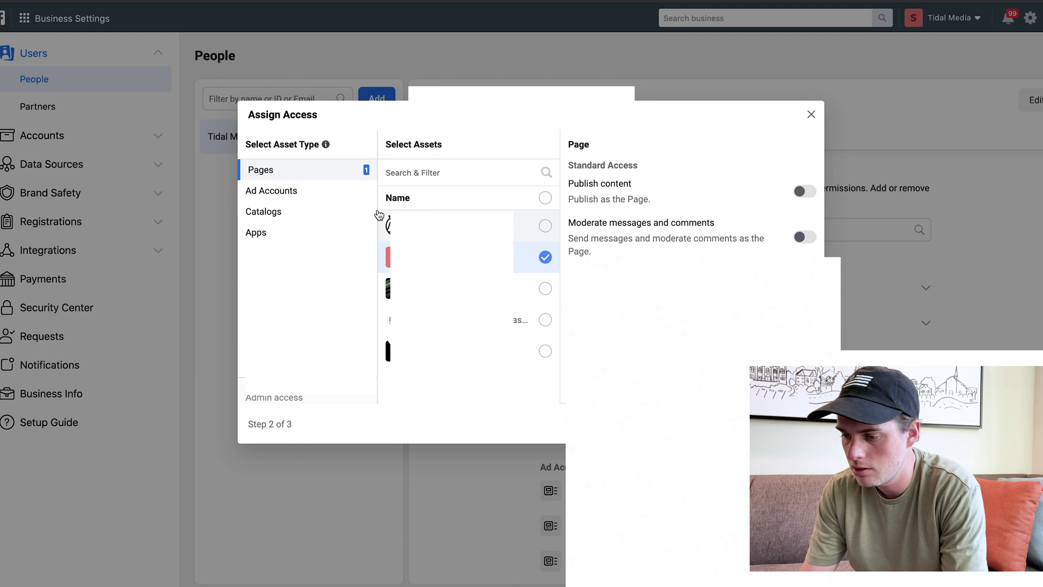
{"action": "left_click", "coordinate": [278, 191]}
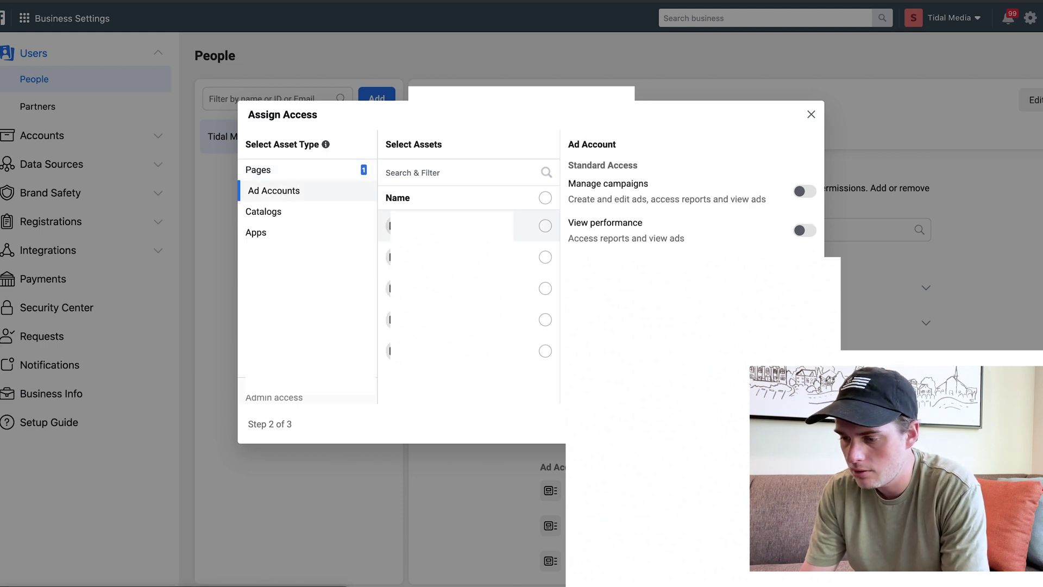
{"action": "left_click", "coordinate": [545, 227]}
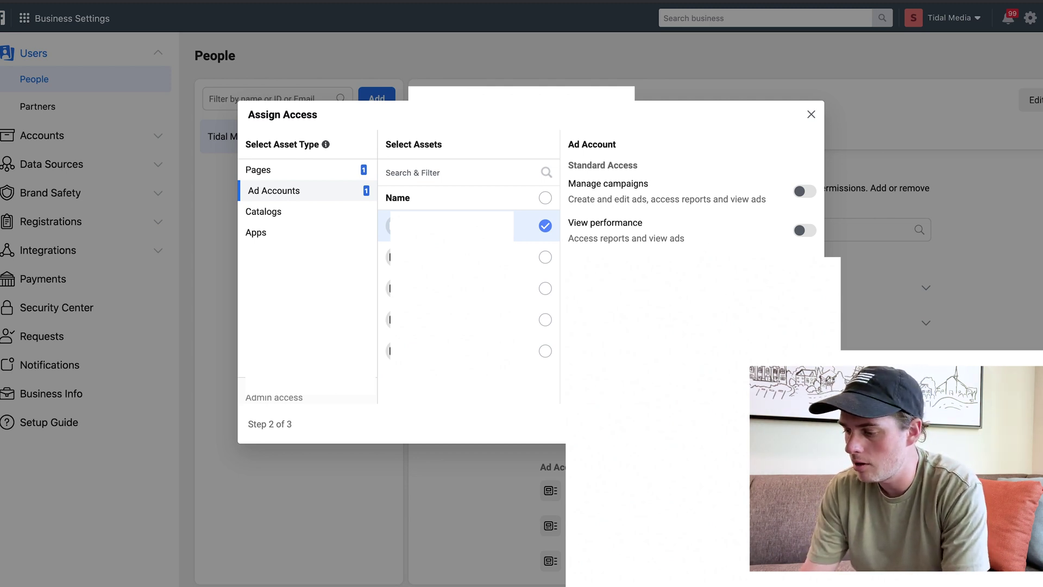
Step: Close the invitation without sending, check the Requests page, and return to People
{"action": "left_click", "coordinate": [812, 114]}
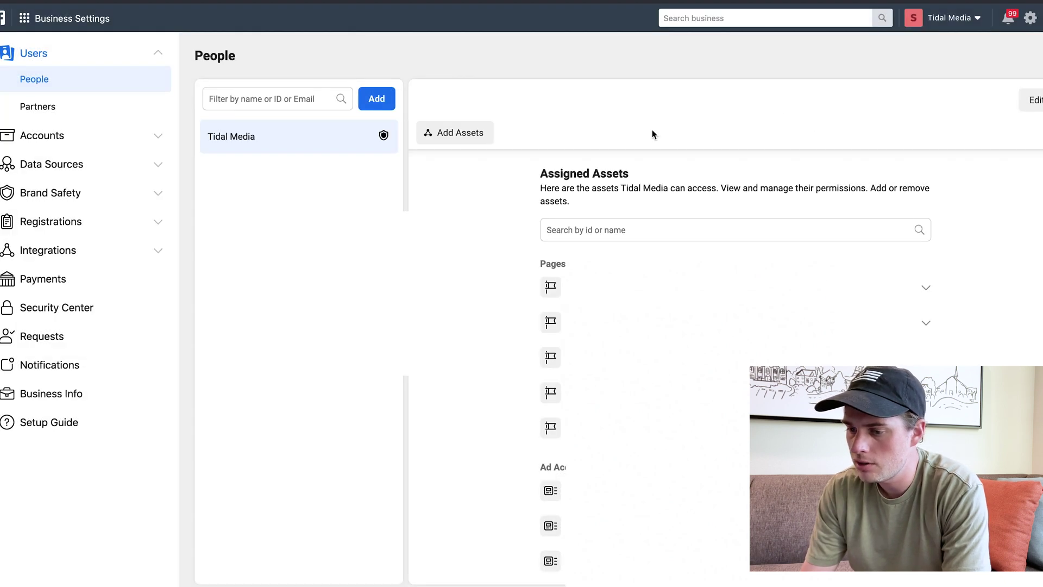
{"action": "left_click", "coordinate": [188, 250]}
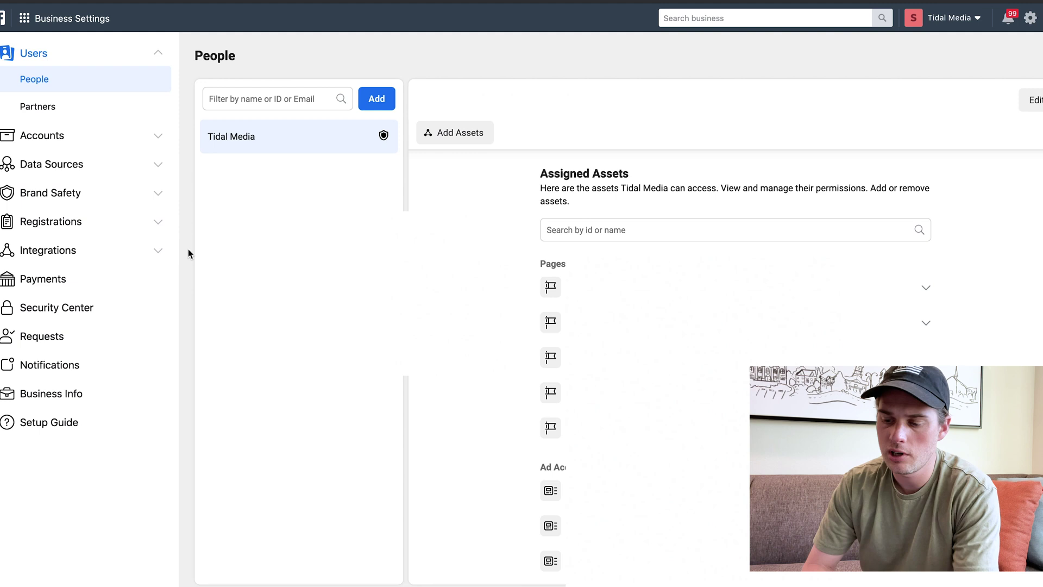
{"action": "left_click", "coordinate": [46, 339]}
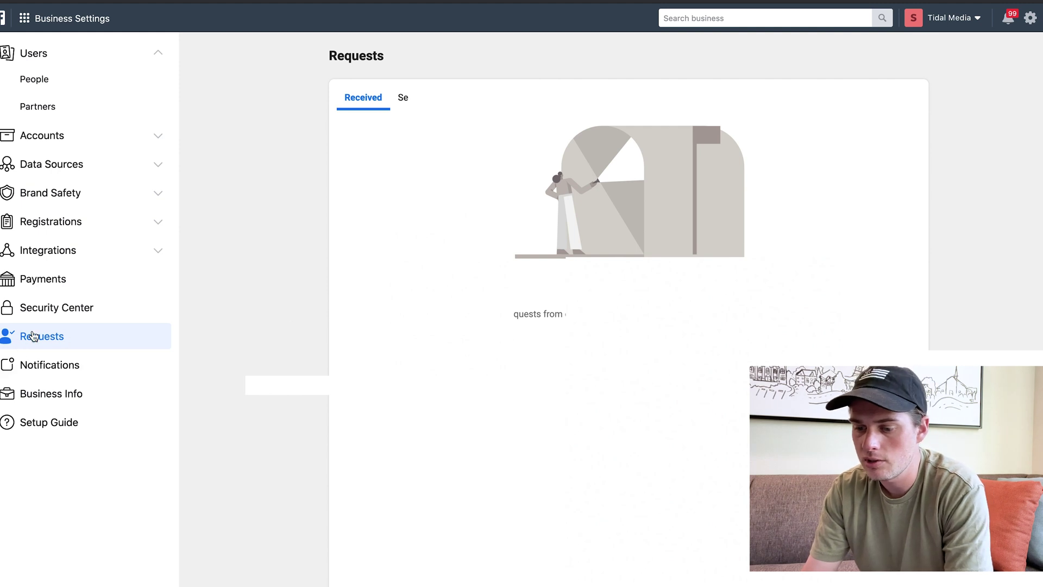
{"action": "left_click", "coordinate": [51, 80]}
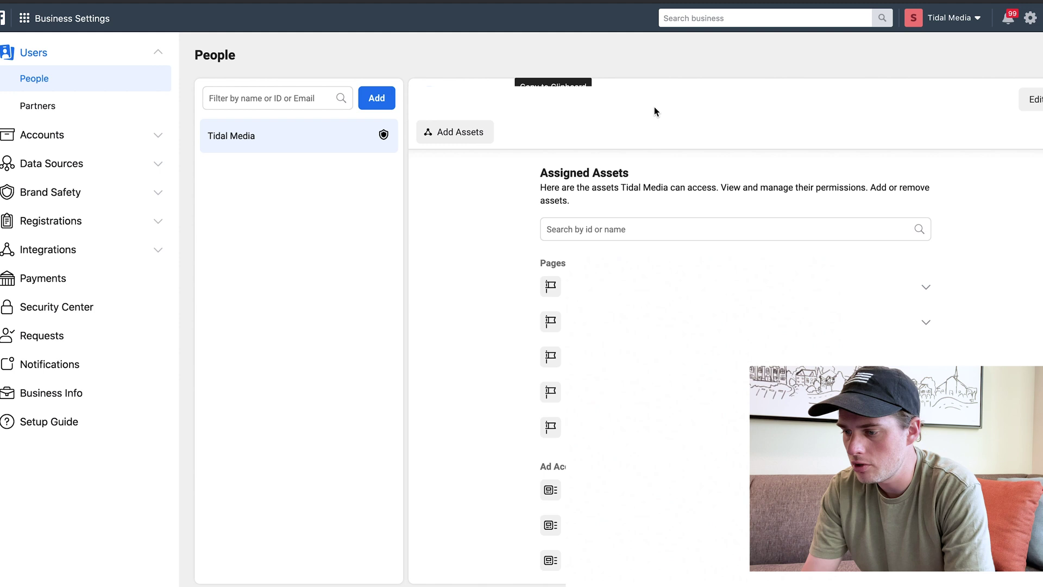
{"action": "left_click", "coordinate": [455, 135]}
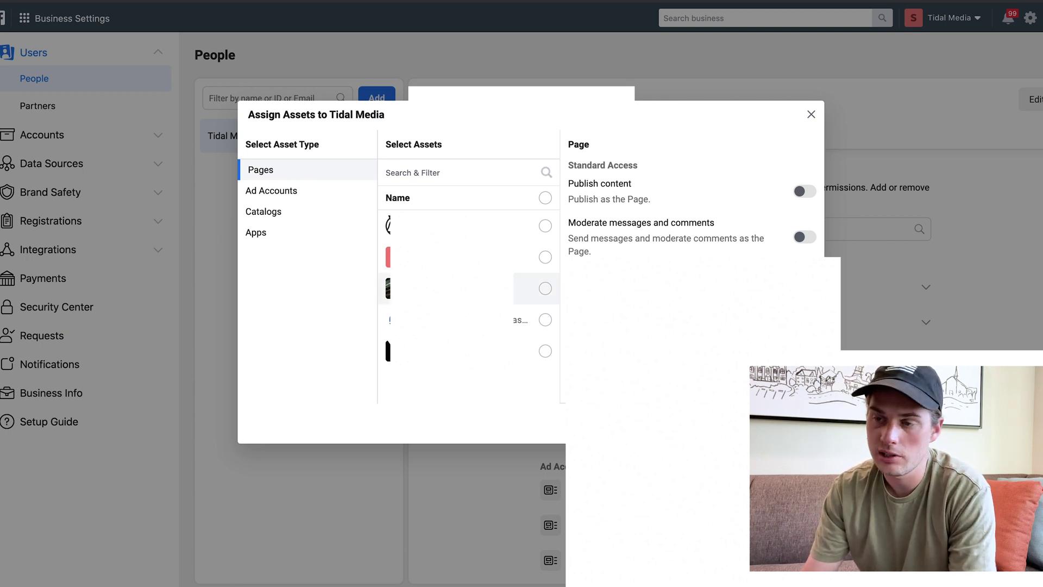
{"action": "left_click", "coordinate": [810, 114]}
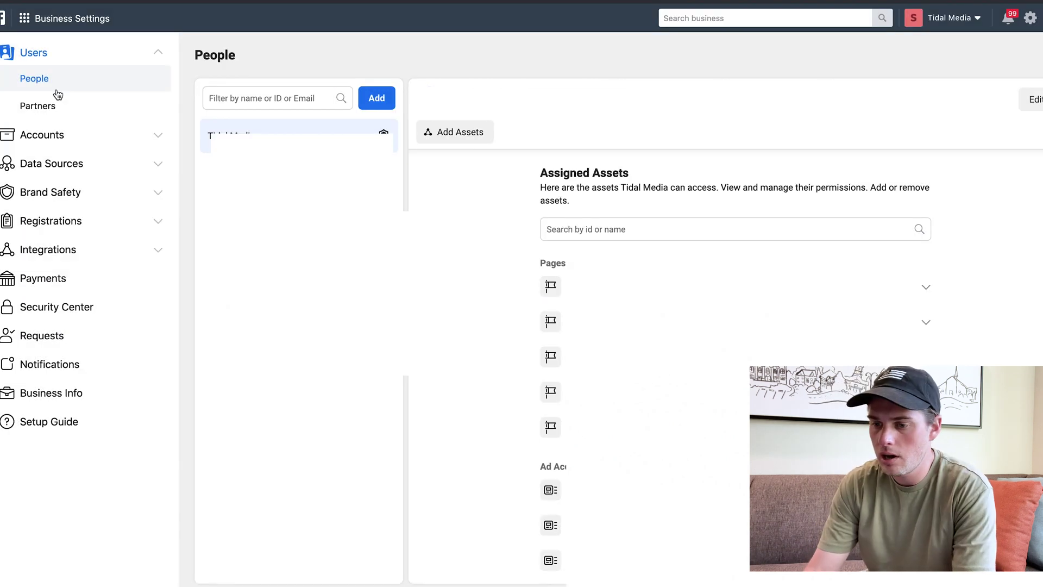
Step: View the Partners page and its Add options, then collapse the Users group
{"action": "left_click", "coordinate": [54, 106]}
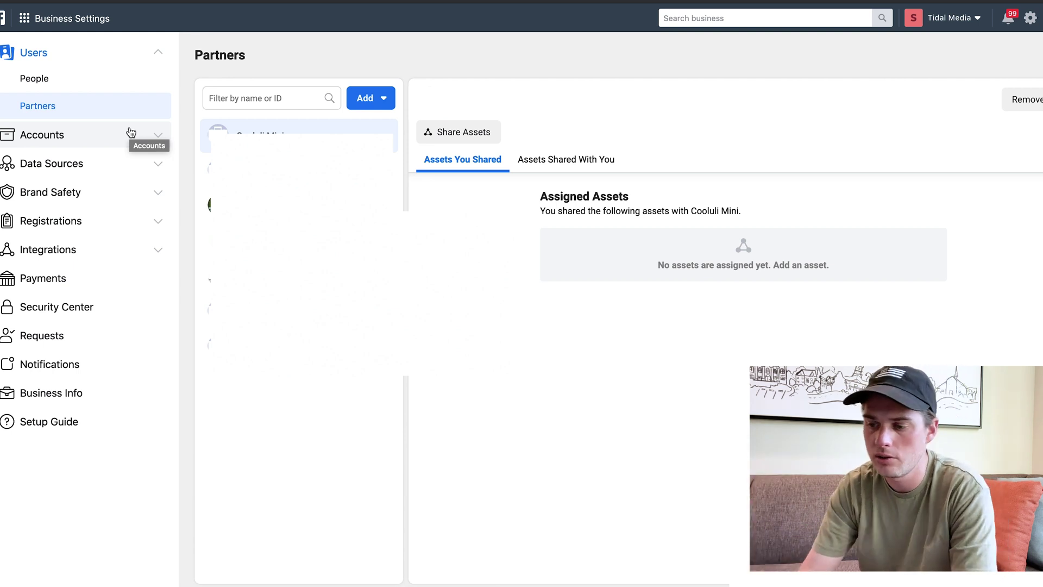
{"action": "left_click", "coordinate": [370, 105]}
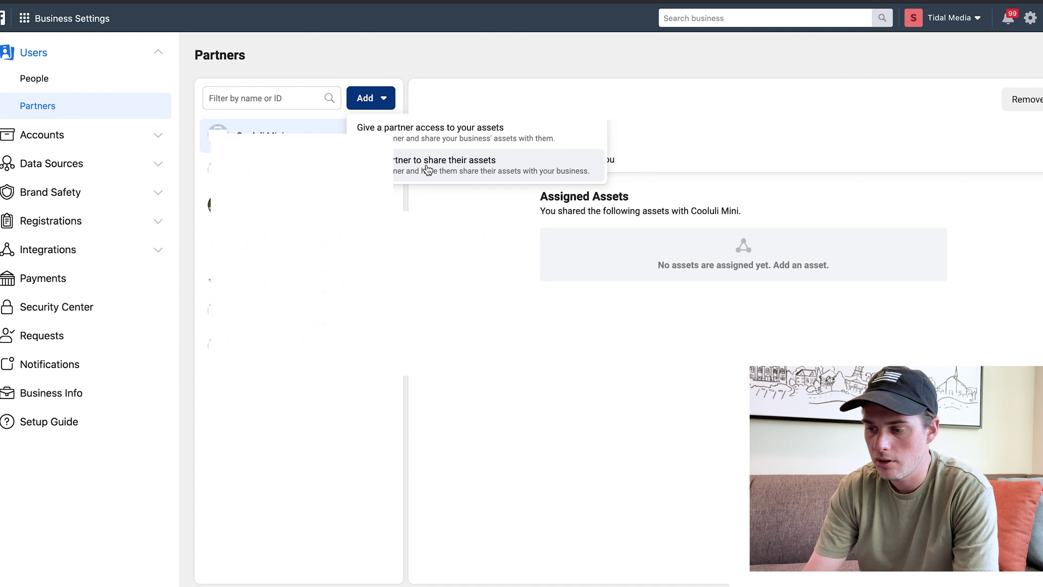
{"action": "left_click", "coordinate": [132, 52]}
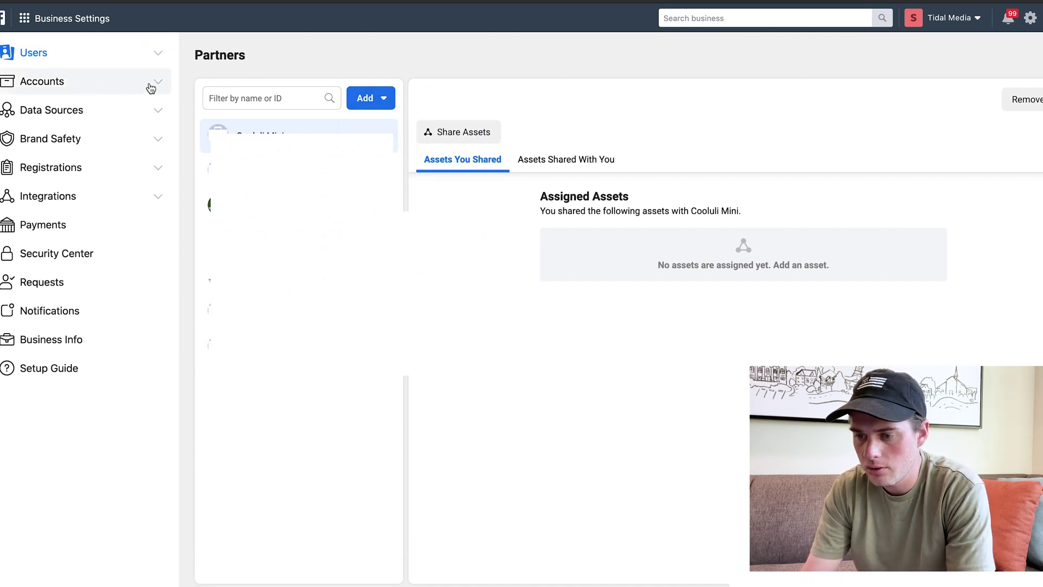
Step: Open Accounts > Pages and preview the Add a Page and Request Access options
{"action": "left_click", "coordinate": [133, 84]}
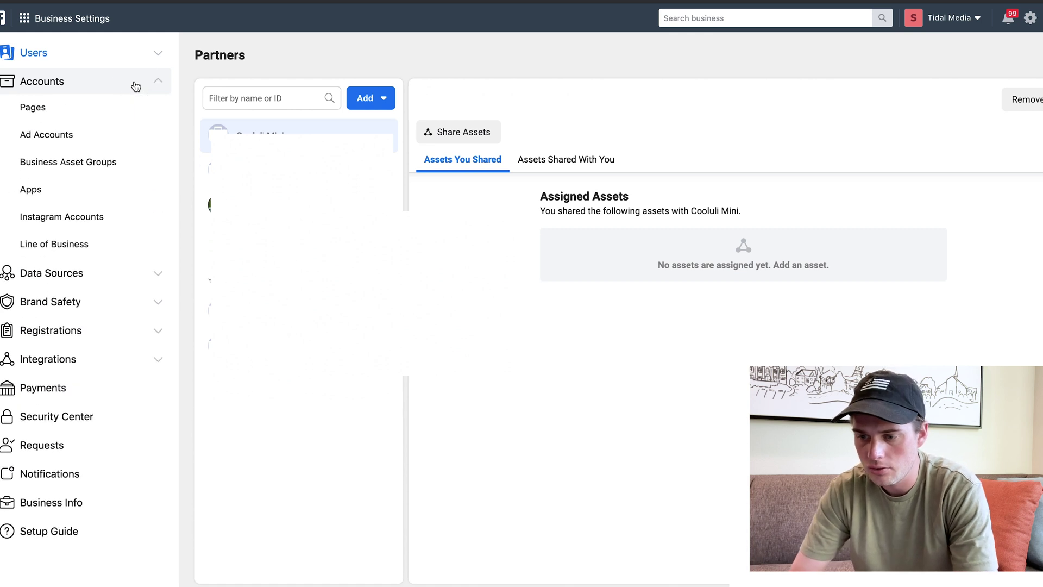
{"action": "left_click", "coordinate": [51, 111]}
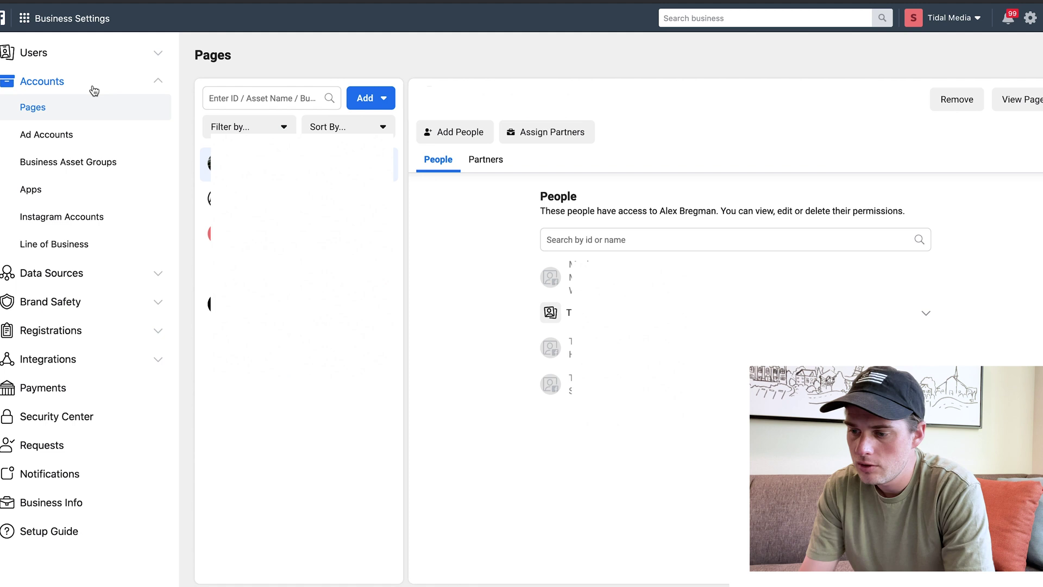
{"action": "left_click", "coordinate": [368, 98]}
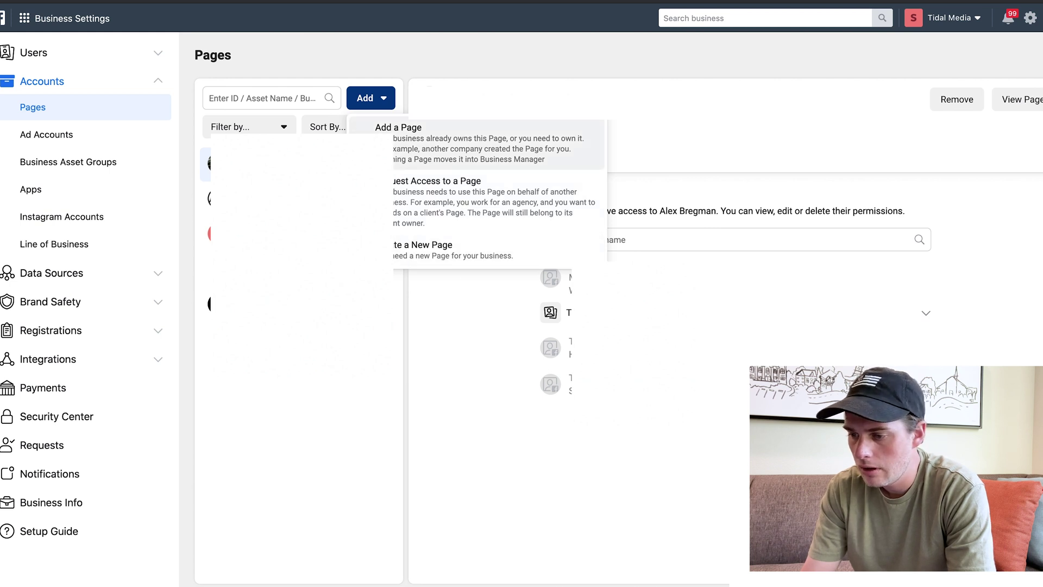
{"action": "left_click", "coordinate": [486, 143]}
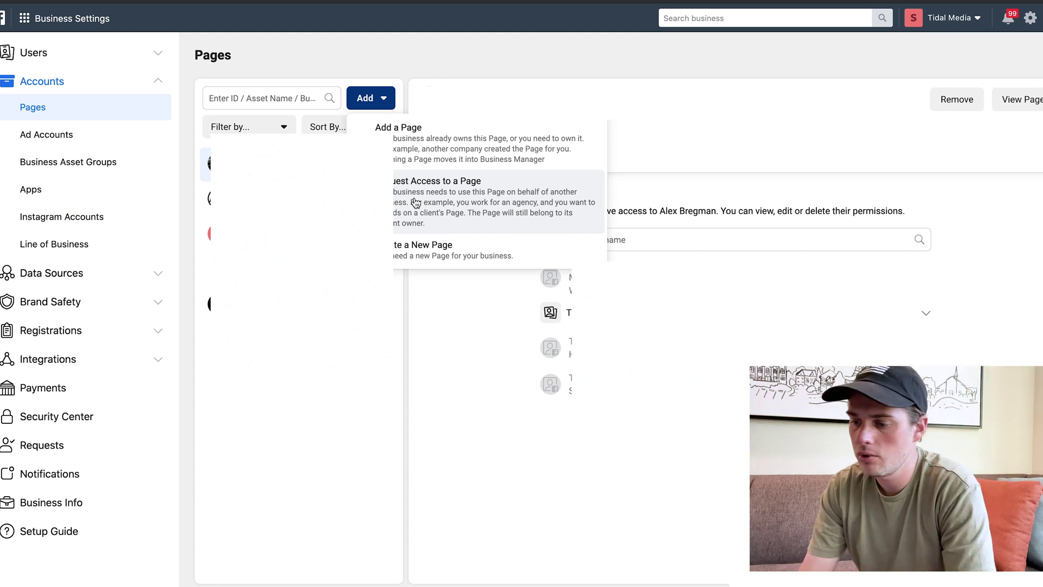
{"action": "left_click", "coordinate": [424, 203]}
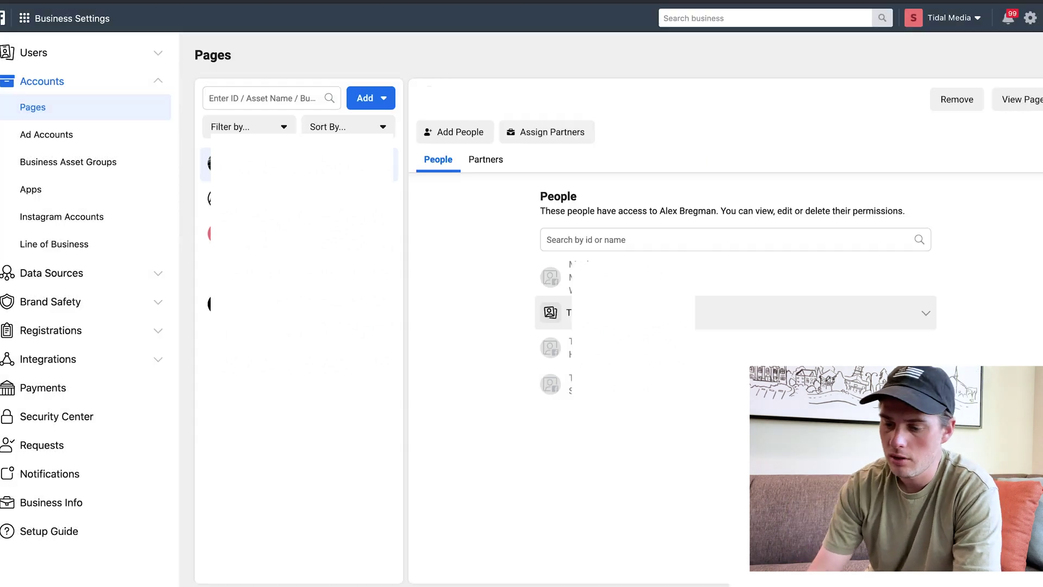
{"action": "left_click", "coordinate": [47, 446]}
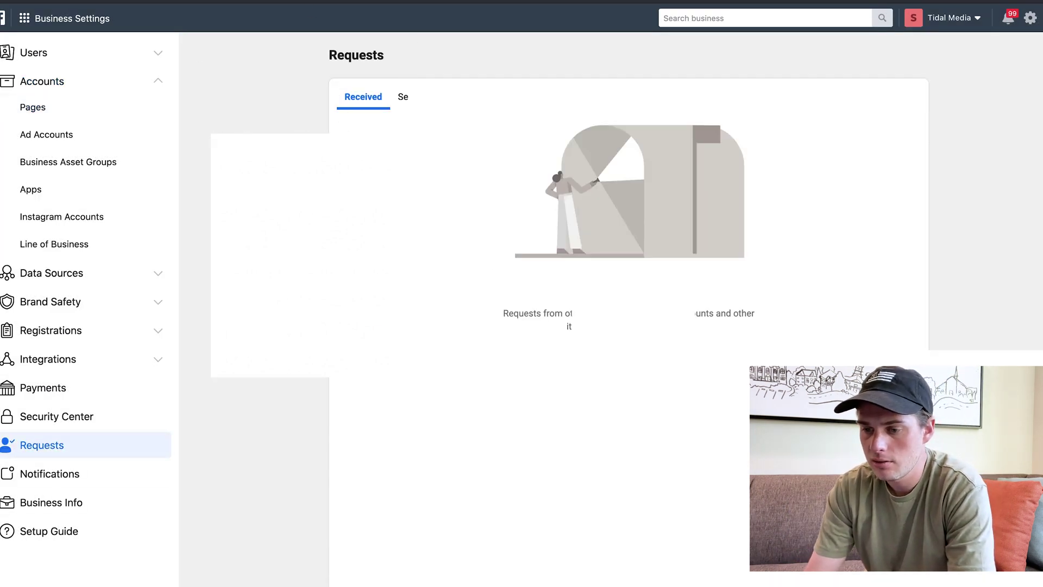
{"action": "left_click", "coordinate": [33, 107]}
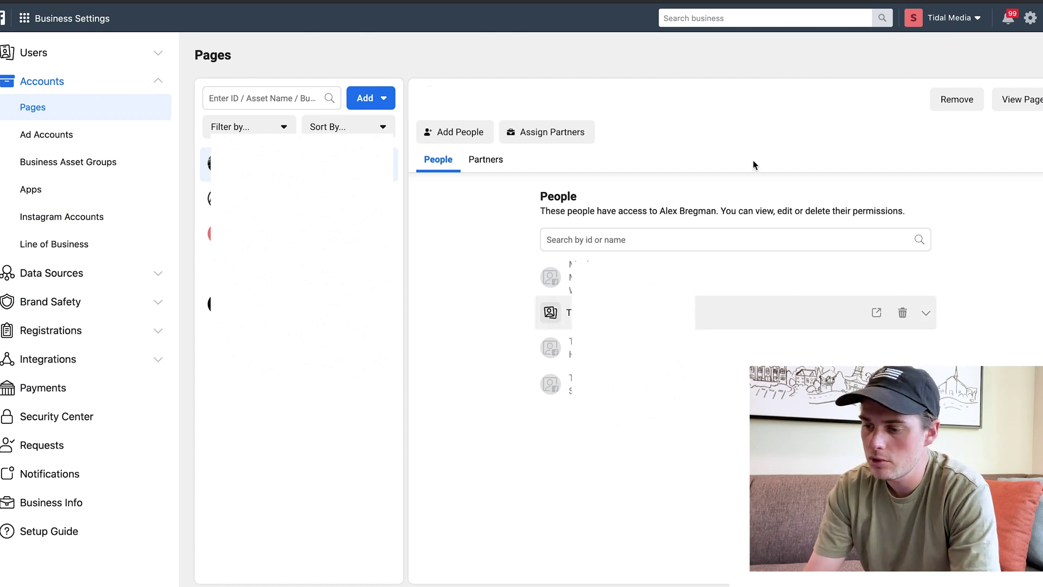
Step: Start adding people to the Page, cancel without assigning, and switch to Ad Accounts
{"action": "left_click", "coordinate": [440, 134]}
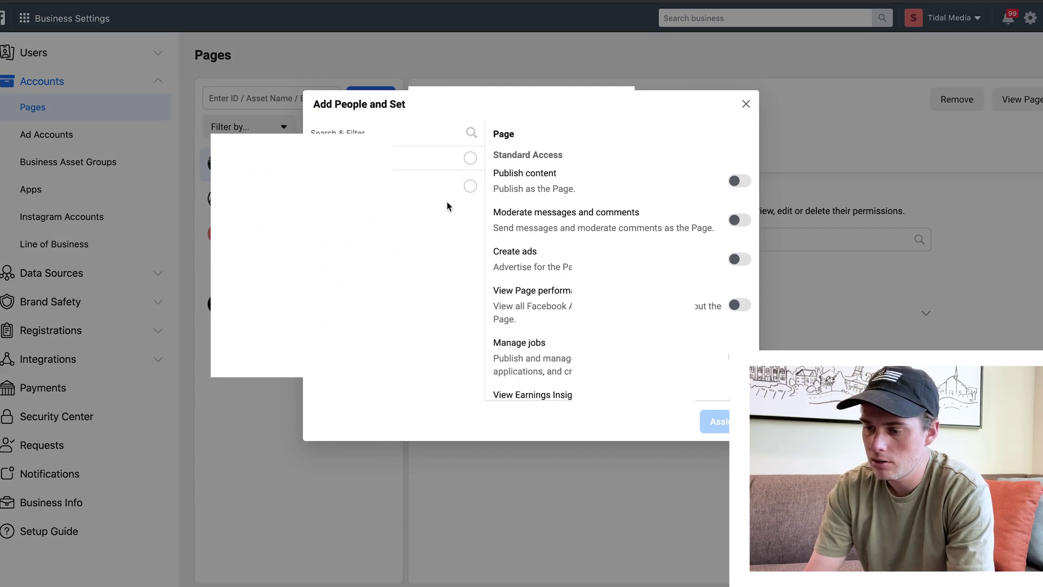
{"action": "left_click", "coordinate": [469, 187]}
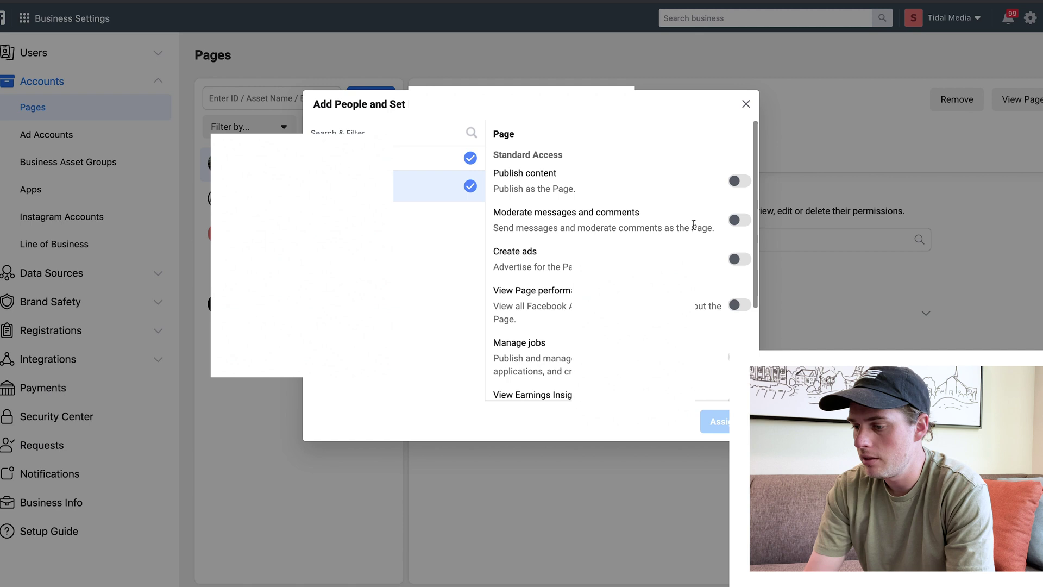
{"action": "scroll", "coordinate": [691, 228], "scroll_direction": "down", "scroll_amount": 1}
{"action": "scroll", "coordinate": [690, 228], "scroll_direction": "up", "scroll_amount": 1}
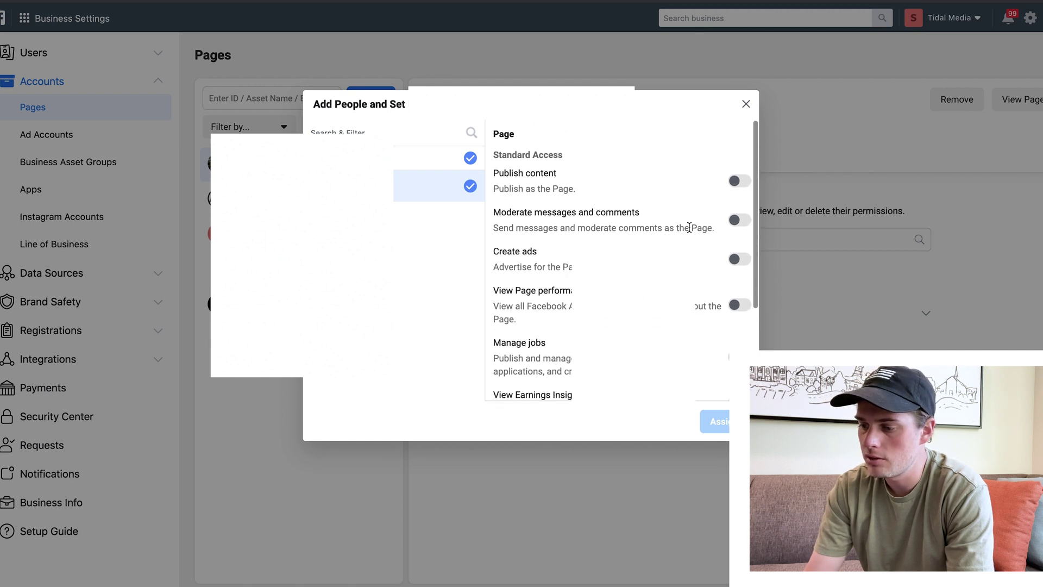
{"action": "left_click", "coordinate": [746, 104]}
{"action": "left_click", "coordinate": [43, 140]}
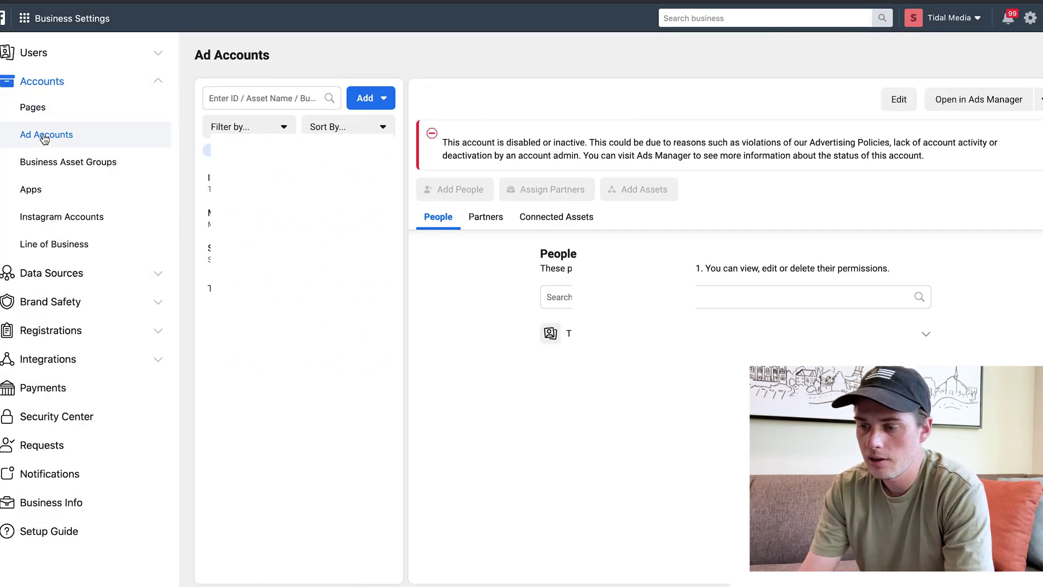
Step: Preview the ad account Add options, select the fourth ad account, then go to Instagram Accounts
{"action": "left_click", "coordinate": [365, 99]}
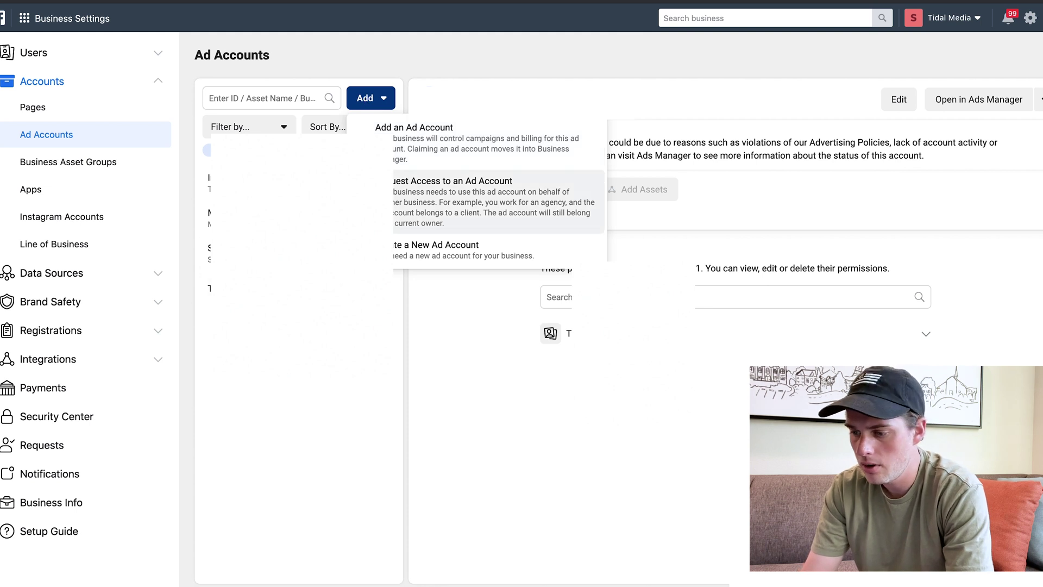
{"action": "left_click", "coordinate": [365, 99]}
{"action": "left_click", "coordinate": [298, 288]}
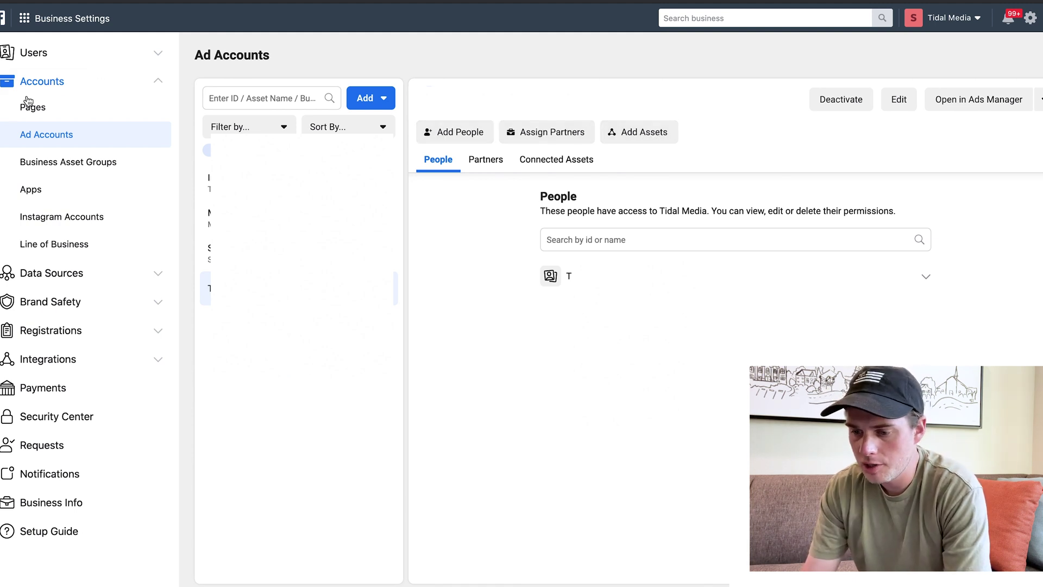
{"action": "left_click", "coordinate": [49, 223]}
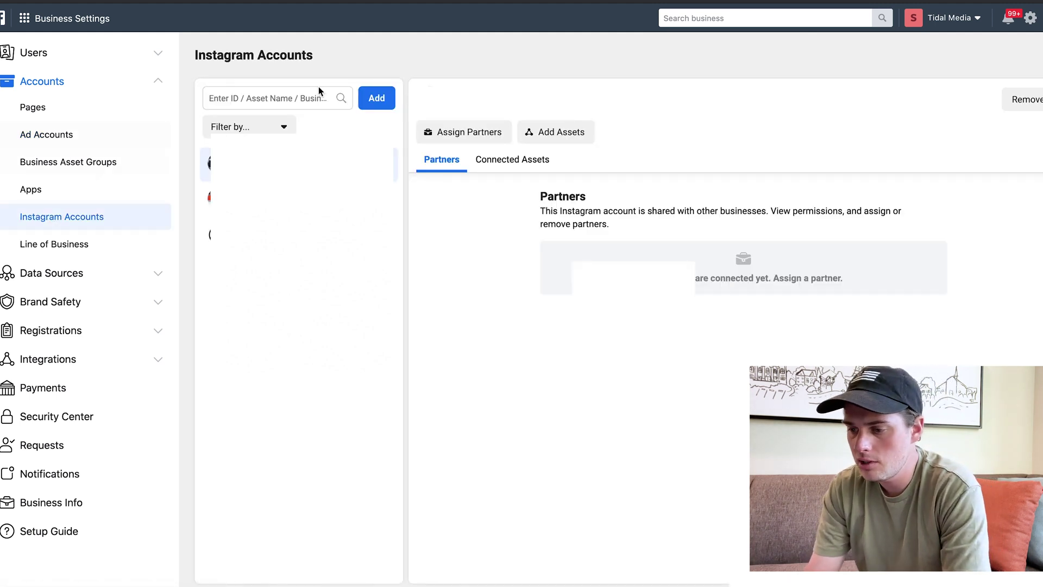
{"action": "left_click", "coordinate": [377, 102]}
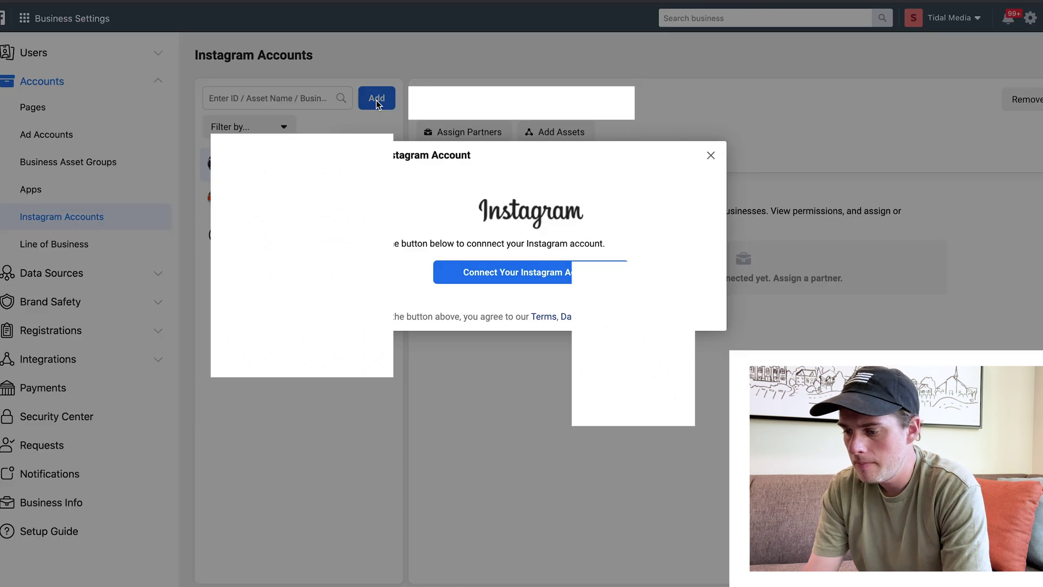
{"action": "left_click", "coordinate": [531, 274]}
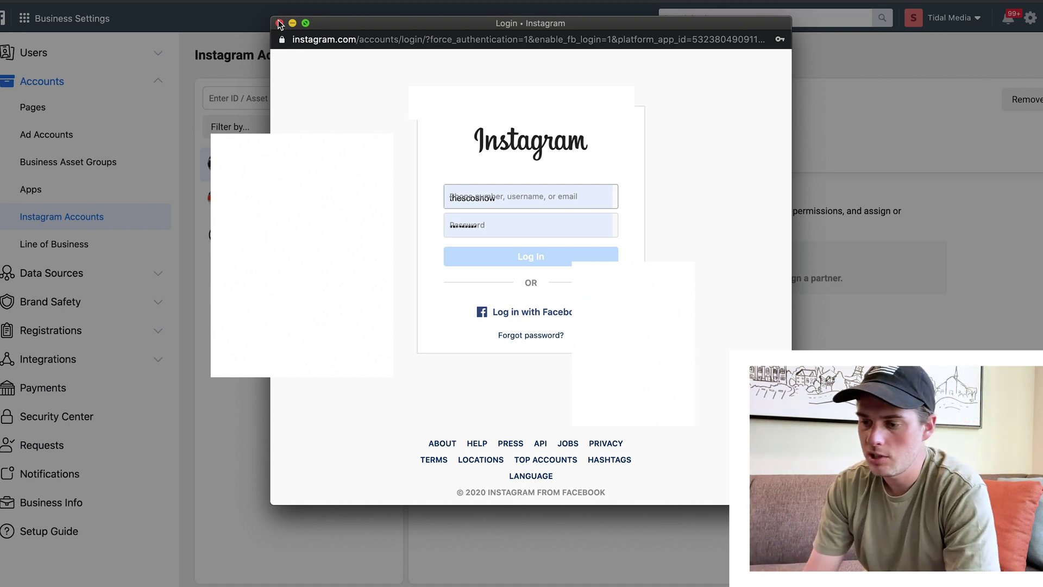
{"action": "left_click", "coordinate": [279, 23]}
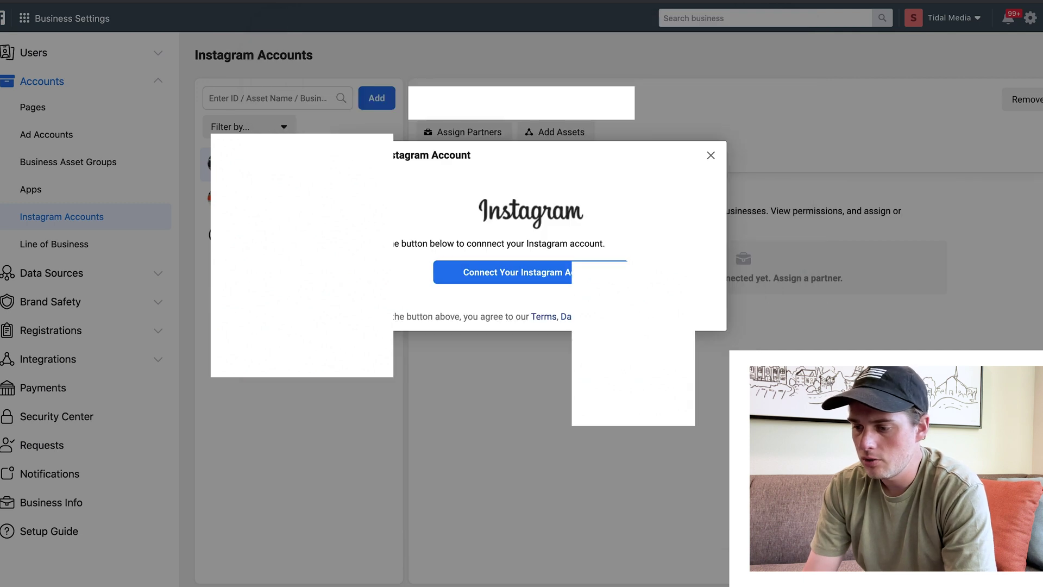
{"action": "left_click", "coordinate": [709, 156]}
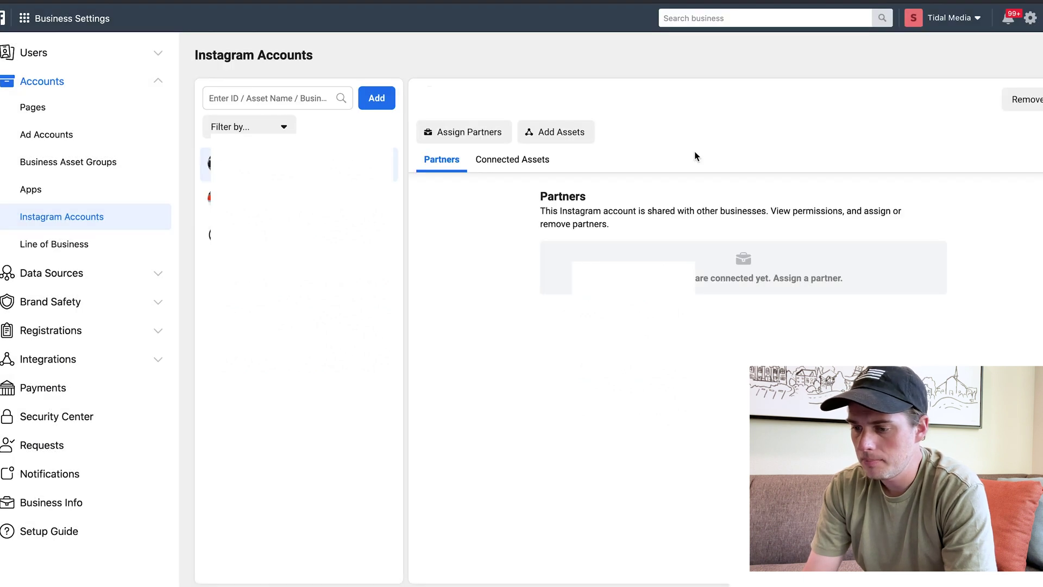
{"action": "left_click", "coordinate": [457, 135]}
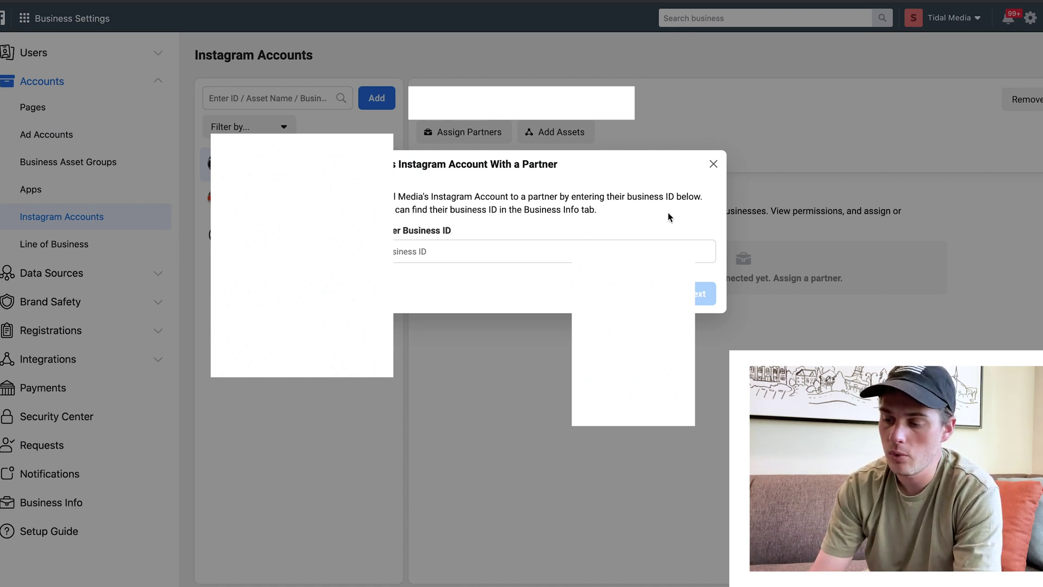
{"action": "left_click", "coordinate": [713, 163]}
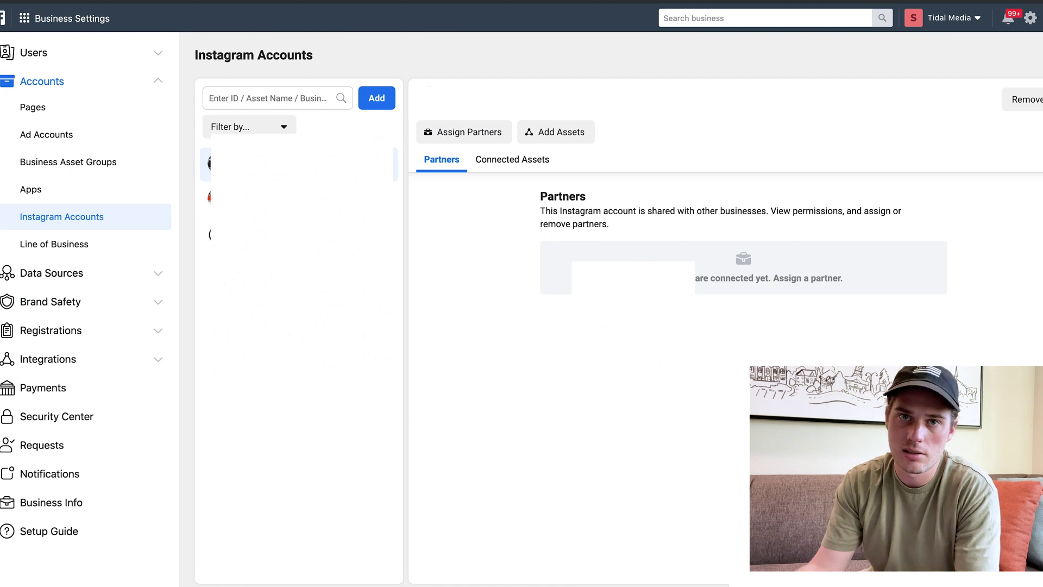
{"action": "left_click", "coordinate": [156, 83]}
{"action": "left_click", "coordinate": [128, 116]}
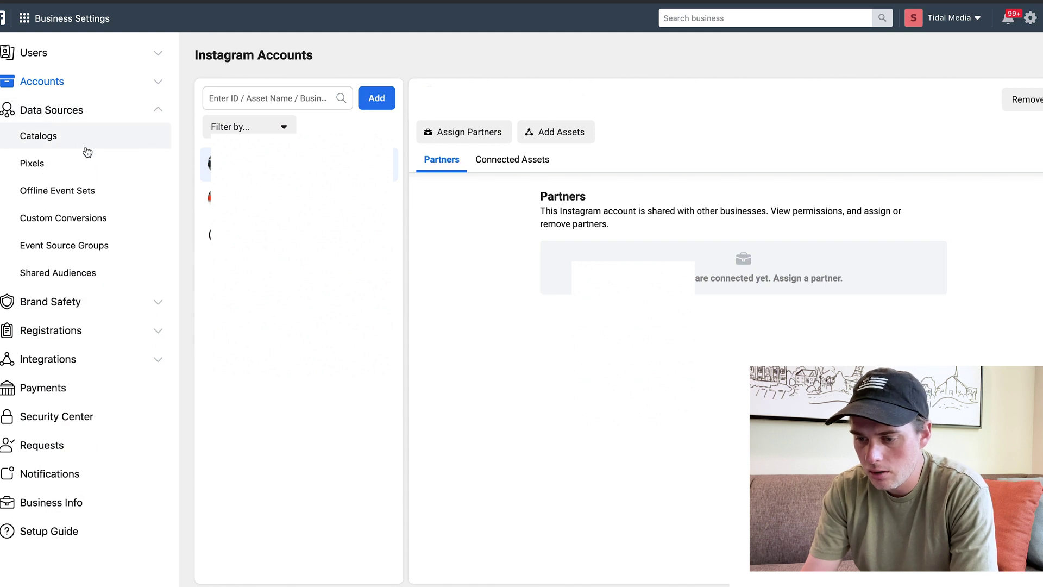
{"action": "left_click", "coordinate": [34, 166]}
Step: Preview the Add (Connect Website) pixel setup twice and close it without creating a pixel
{"action": "left_click", "coordinate": [374, 99]}
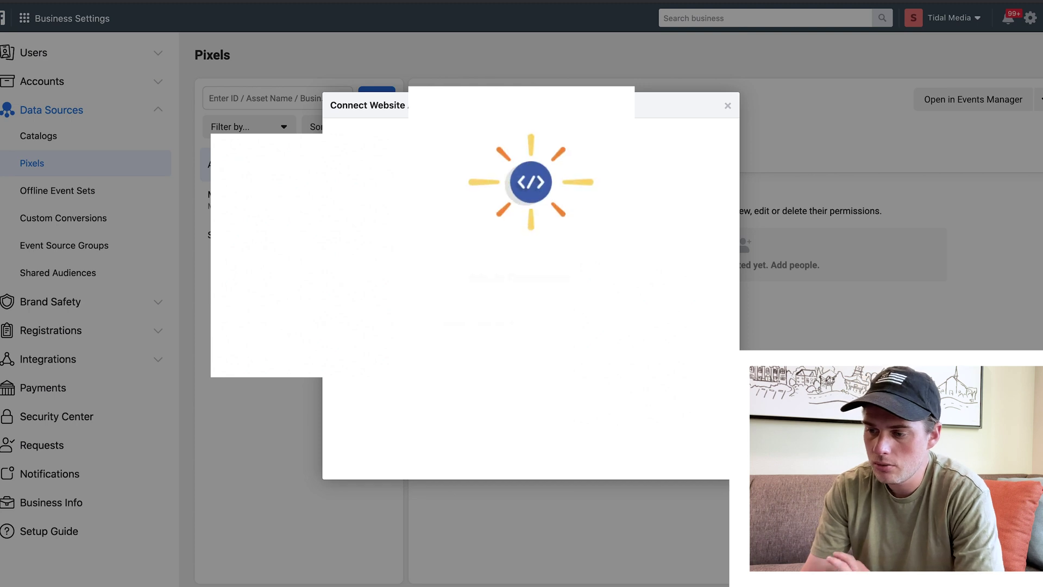
{"action": "left_click", "coordinate": [727, 108]}
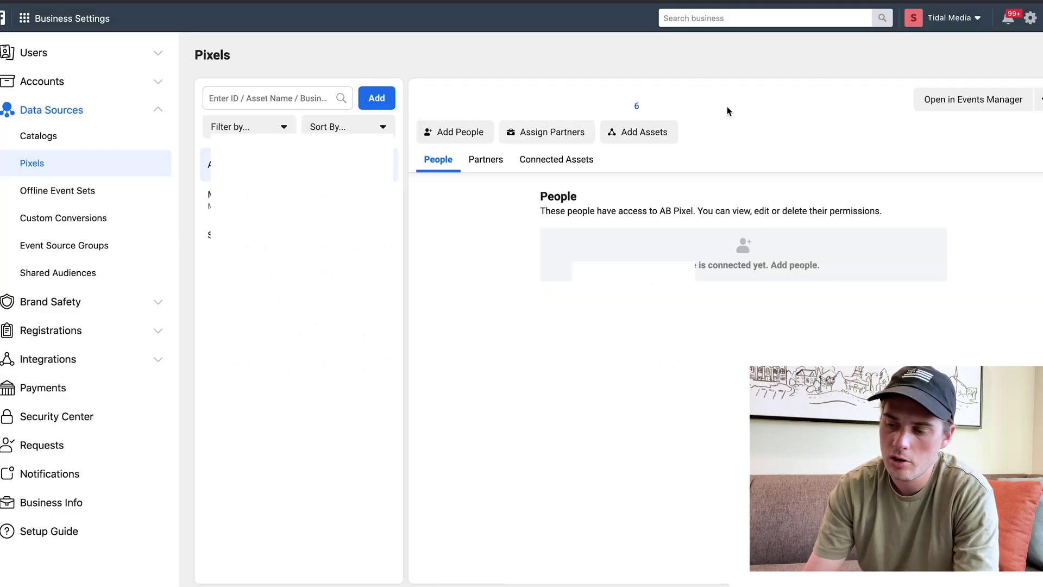
{"action": "left_click", "coordinate": [380, 100]}
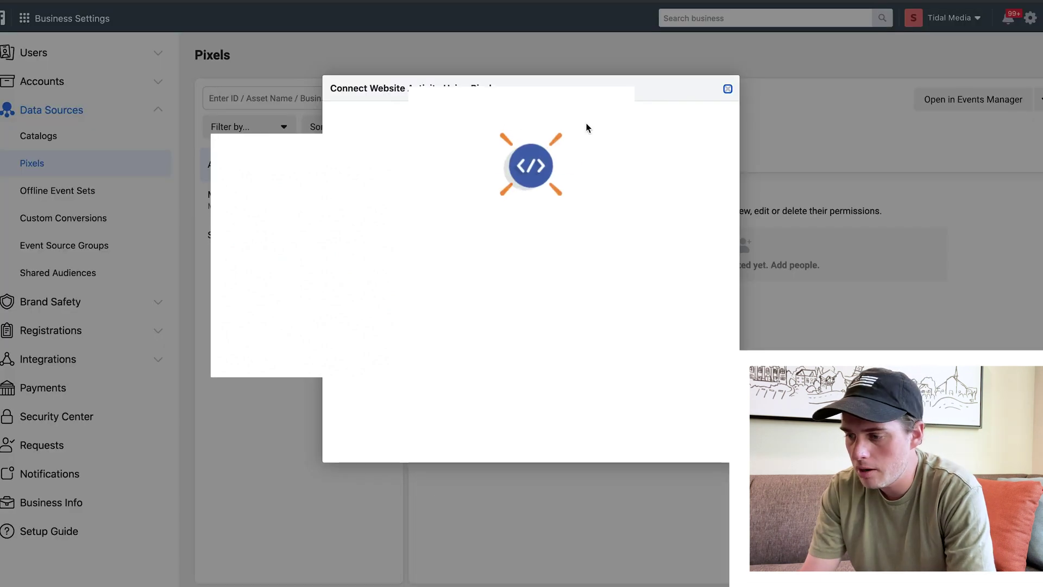
{"action": "left_click", "coordinate": [728, 90]}
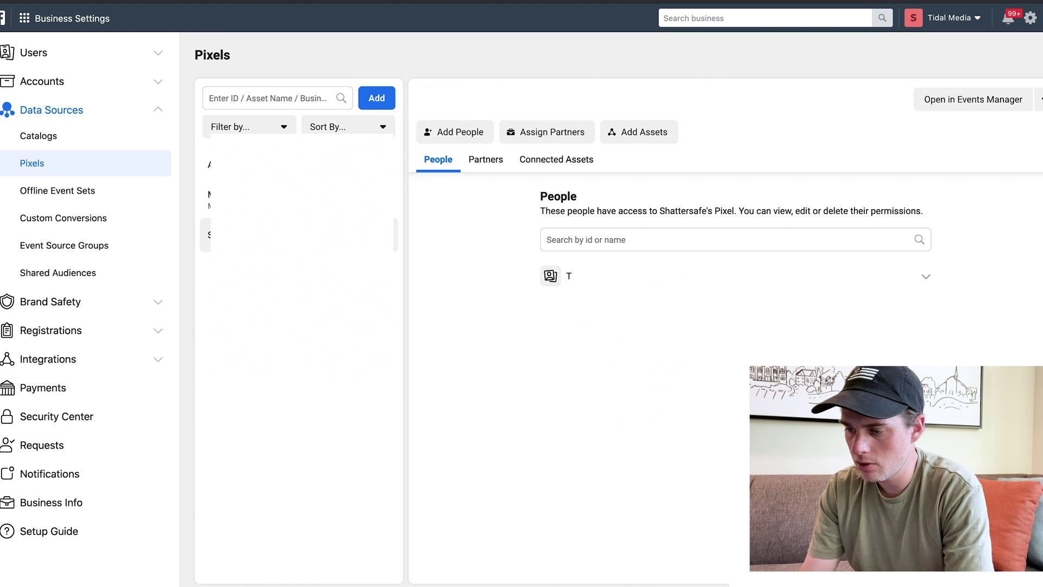